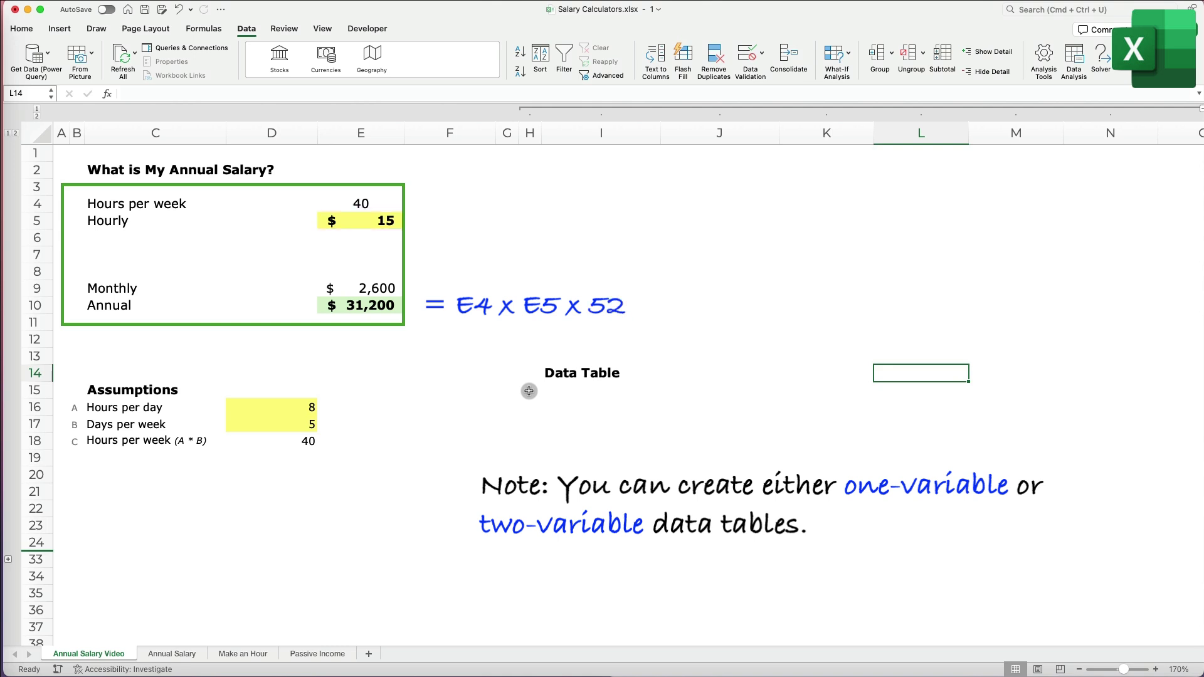
{"action": "type", "text": "Hours P"}
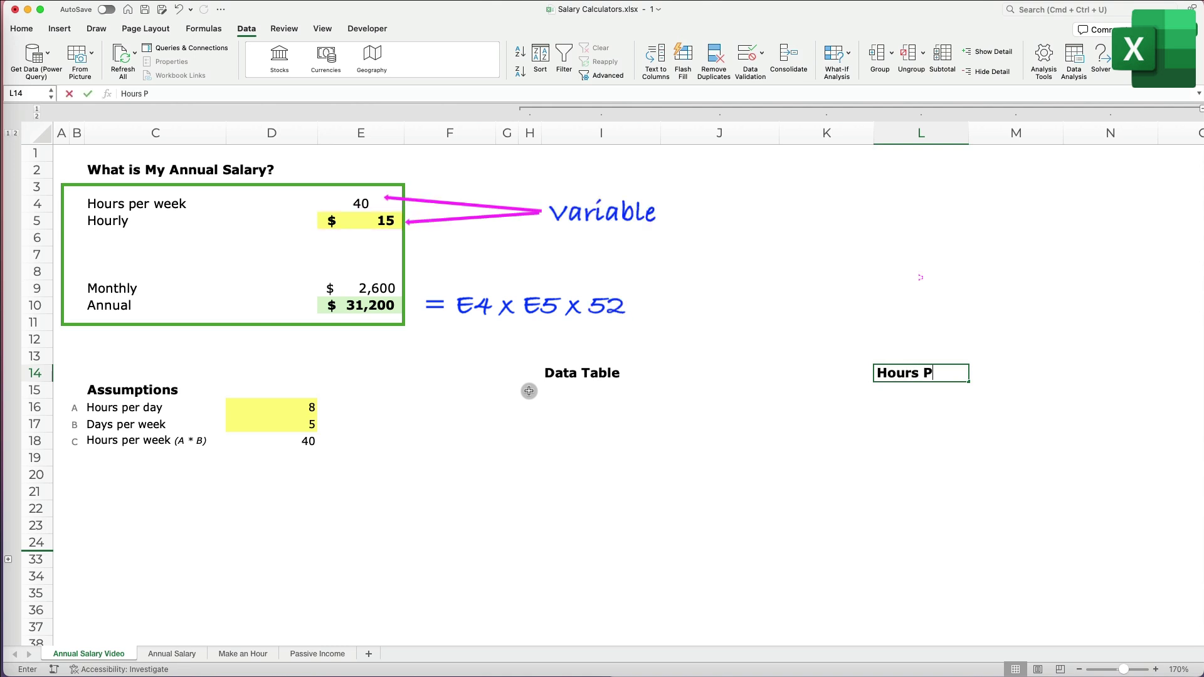
{"action": "type", "text": "er Week"}
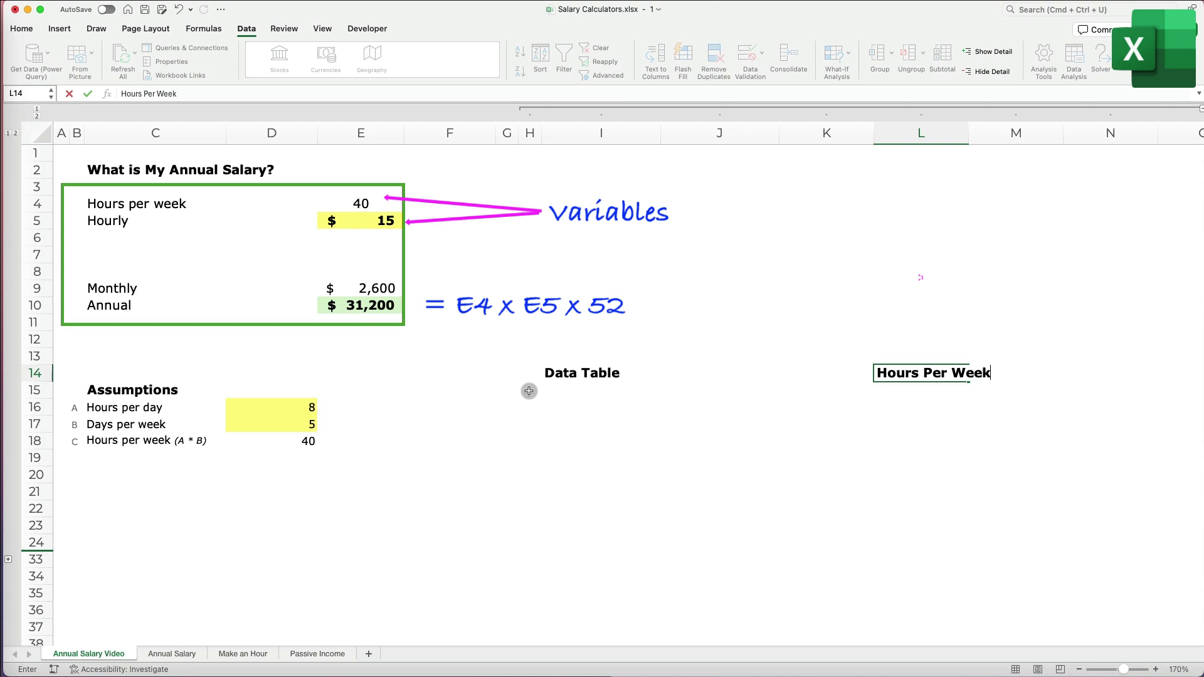
- Add a vertical Hourly Rate label in H16:H22, hours 20–50 in J15:N15, and rates 15–35 down I16:I22
{"action": "left_click_drag", "start_coordinate": [529, 400], "coordinate": [529, 508]}
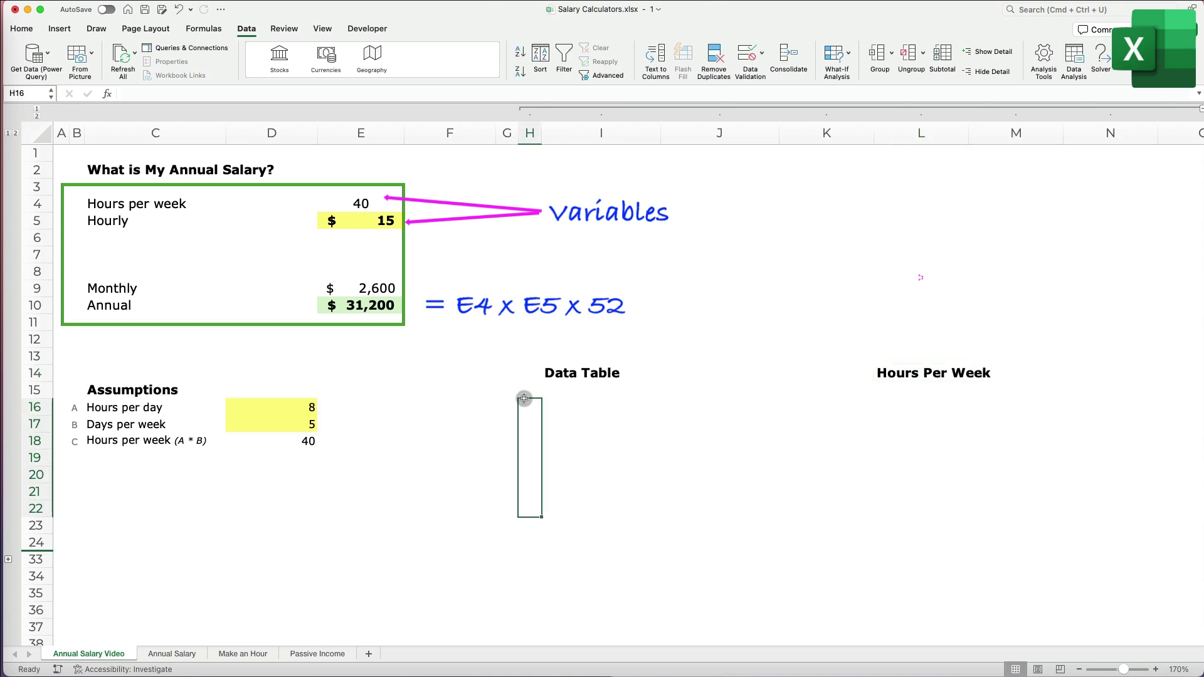
{"action": "type", "text": "Hourly"}
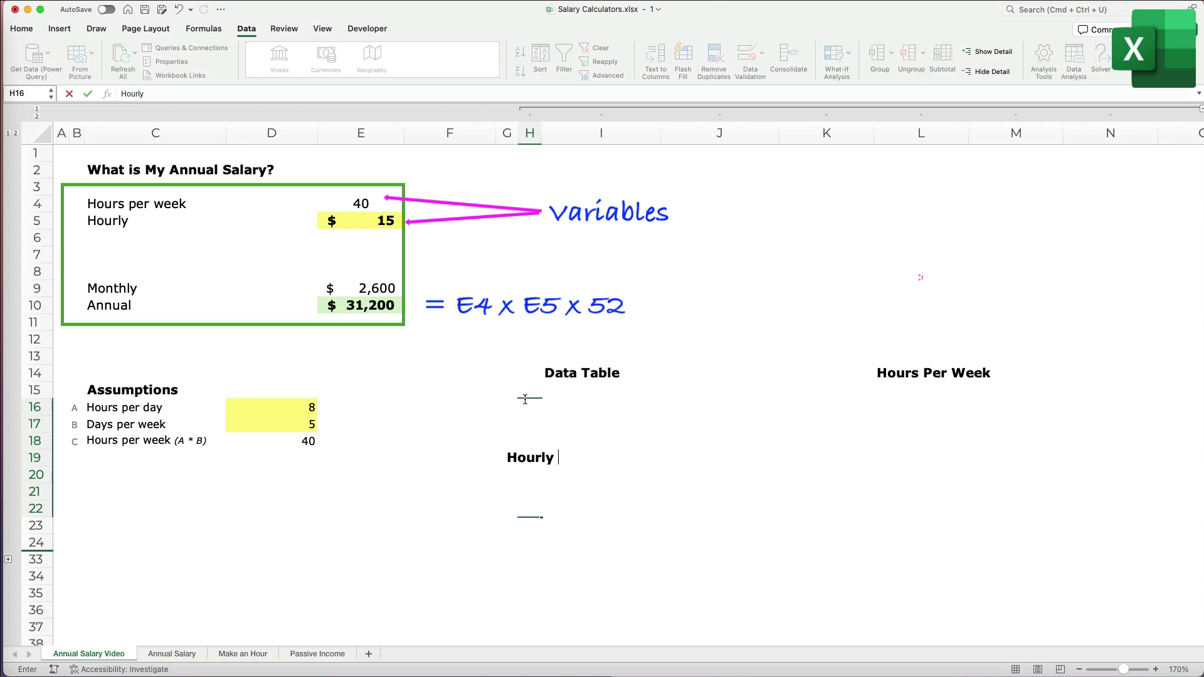
{"action": "type", "text": " Rate"}
{"action": "key", "text": "Return"}
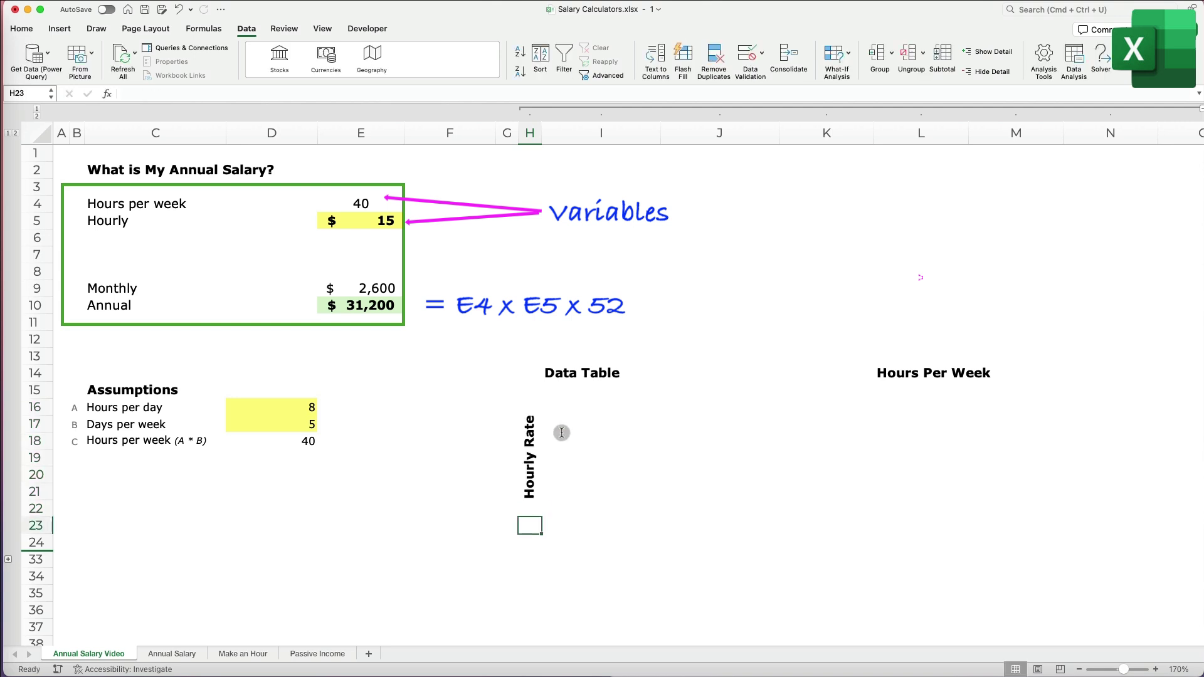
{"action": "left_click", "coordinate": [601, 390]}
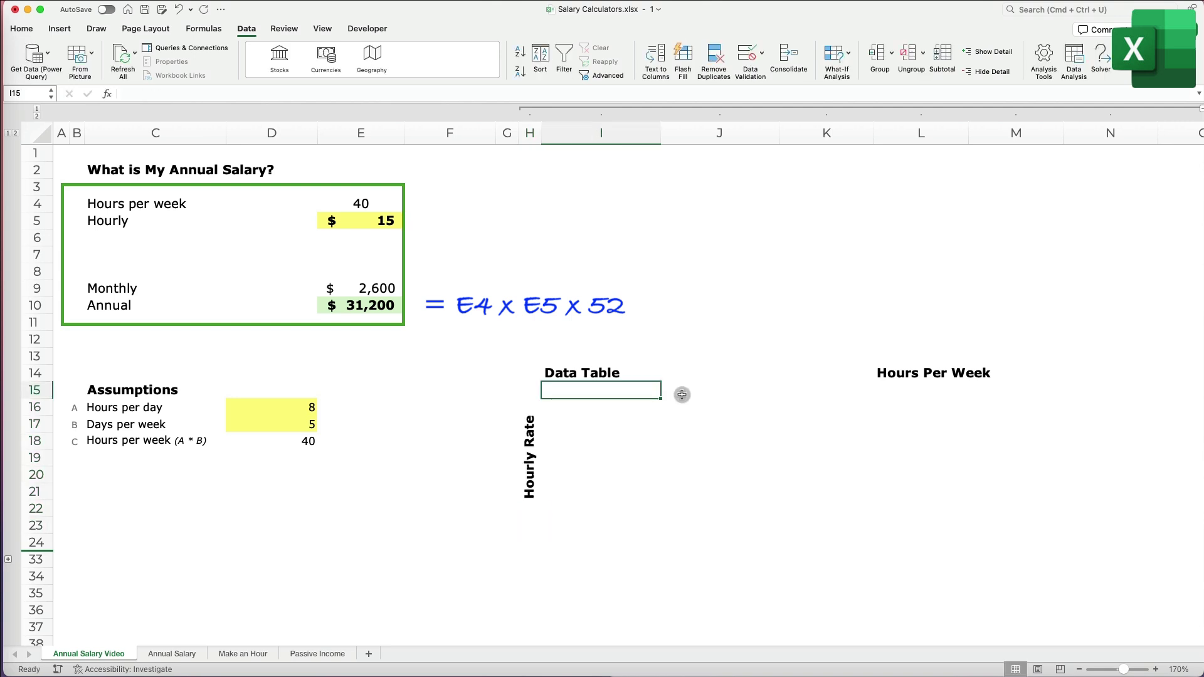
{"action": "left_click", "coordinate": [718, 389]}
{"action": "type", "text": "20"}
{"action": "key", "text": "Tab"}
{"action": "type", "text": "30"}
{"action": "key", "text": "Tab"}
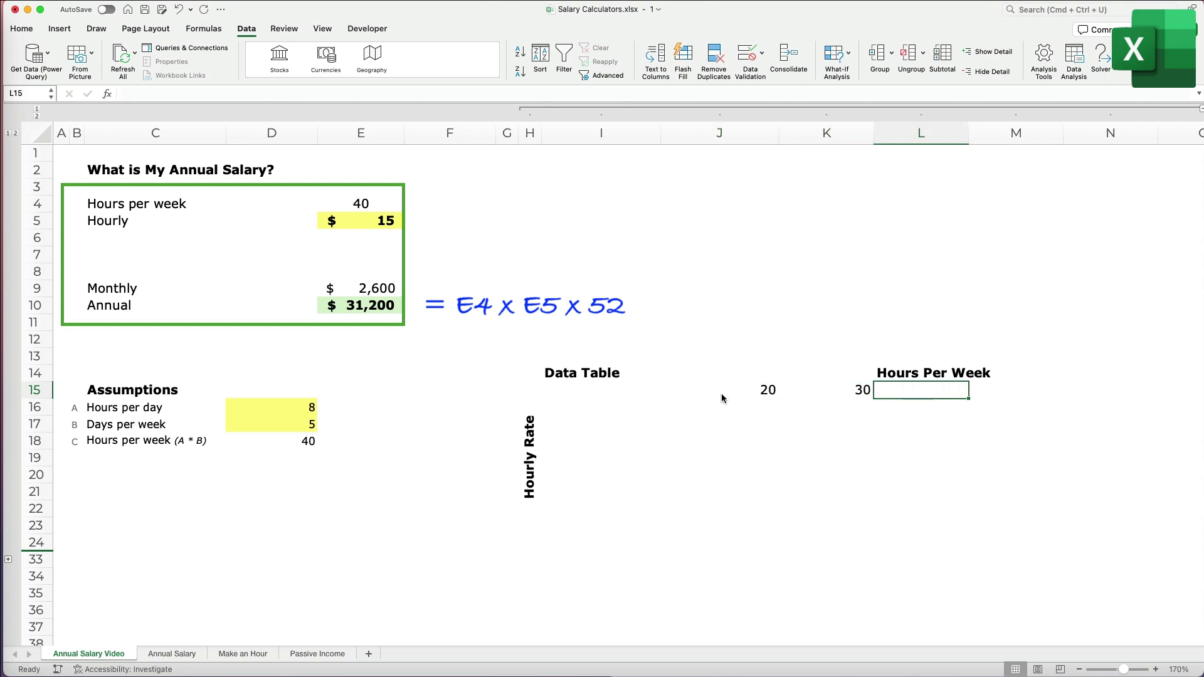
{"action": "type", "text": "40\t45\t50"}
{"action": "key", "text": "Return"}
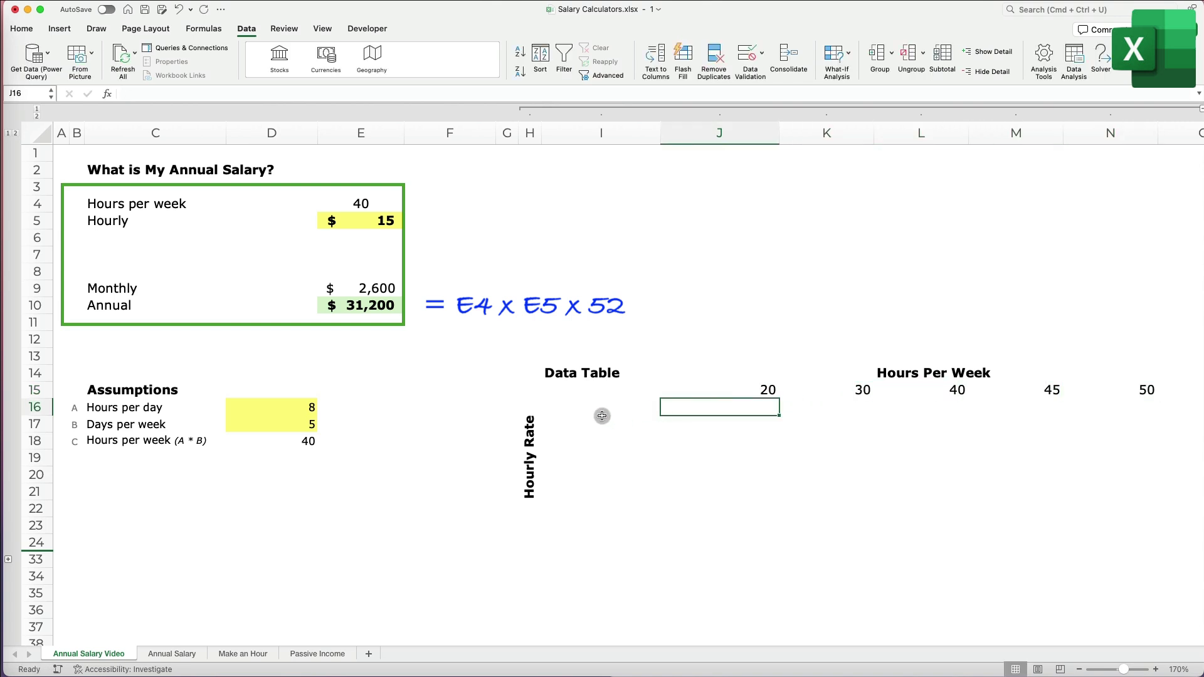
{"action": "left_click", "coordinate": [600, 409]}
{"action": "type", "text": "15 "}
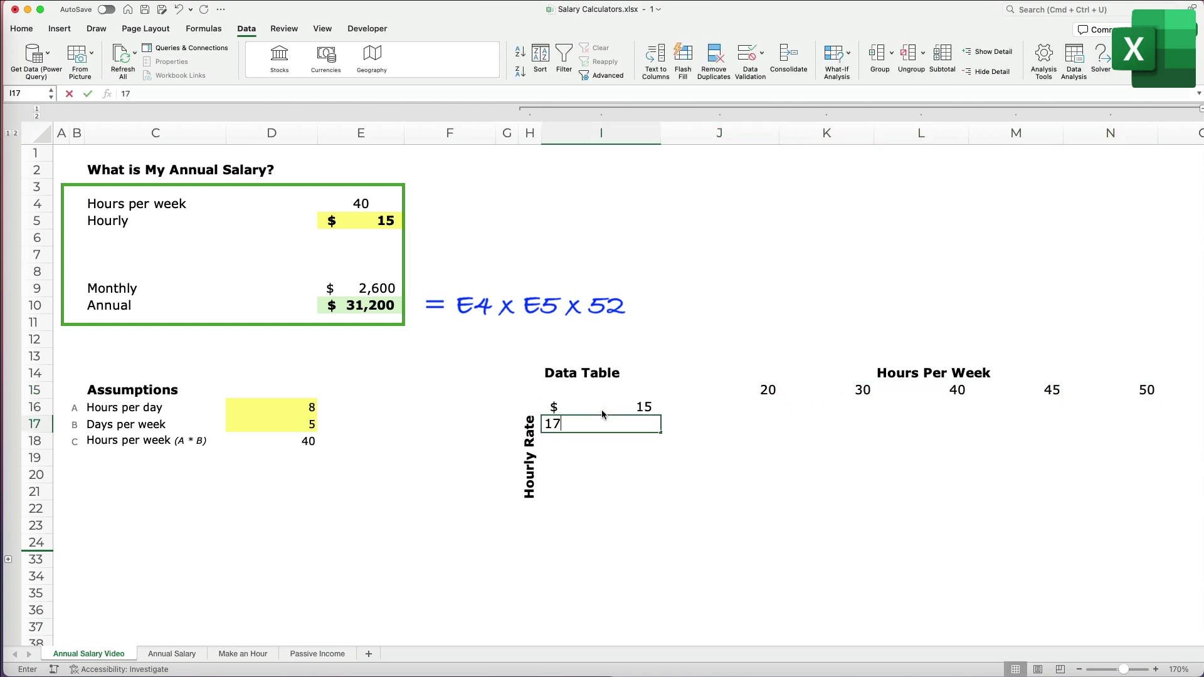
{"action": "type", "text": "17 20 25 30 "}
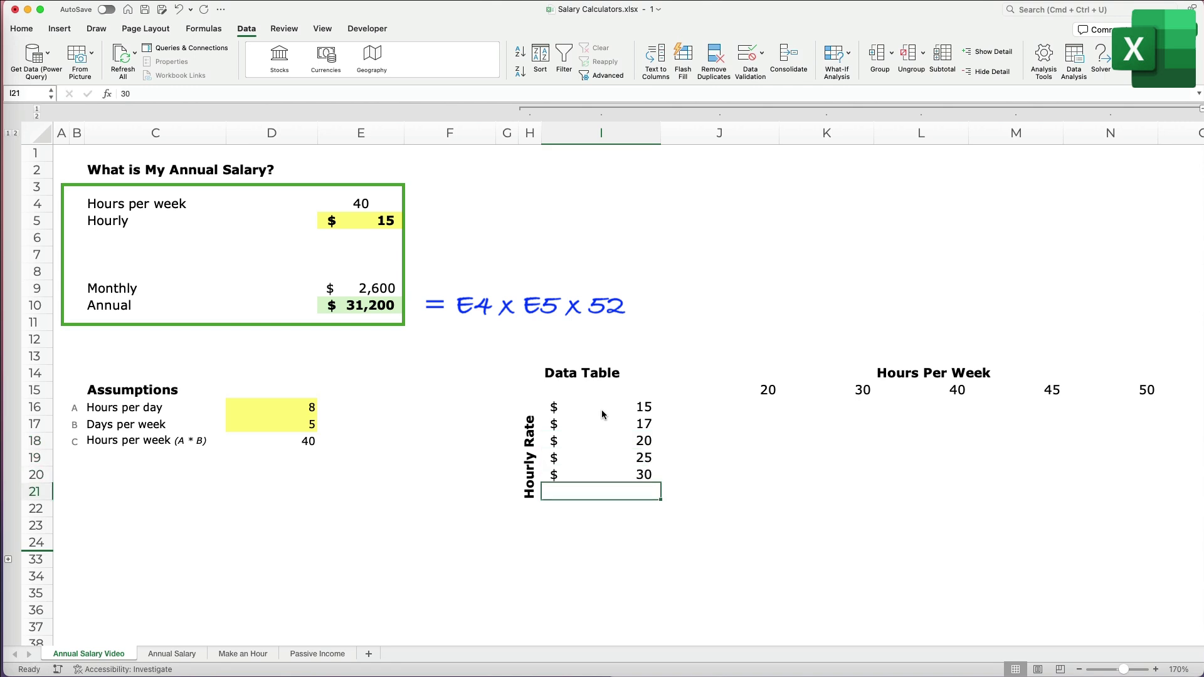
{"action": "type", "text": "32"}
{"action": "key", "text": "Return"}
{"action": "type", "text": "35"}
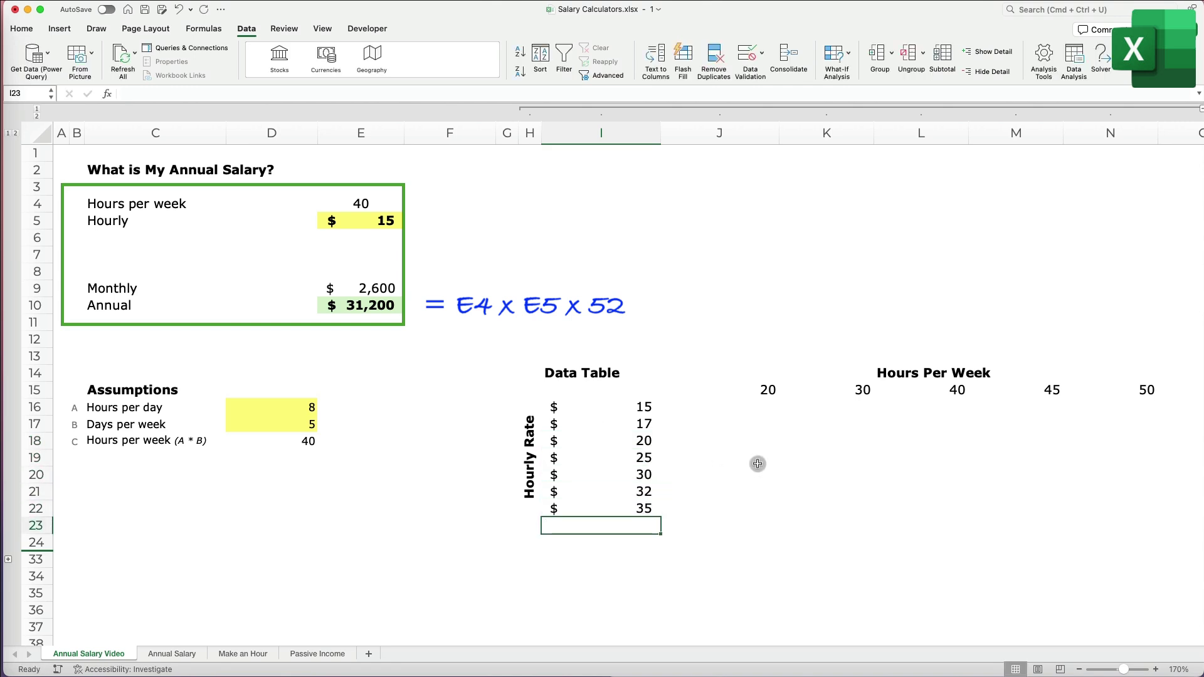
- Link corner cell I15 to the annual salary with =E10, showing $31,200, and select I15:N22
{"action": "left_click", "coordinate": [626, 392]}
{"action": "type", "text": "="}
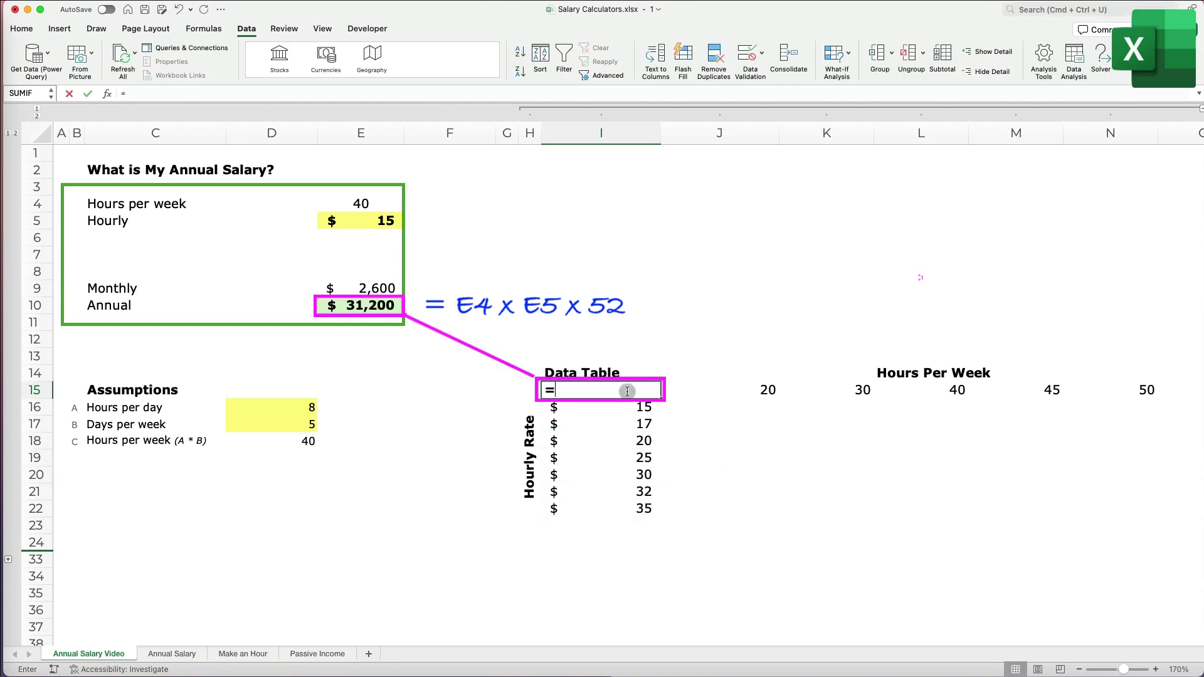
{"action": "left_click", "coordinate": [376, 305]}
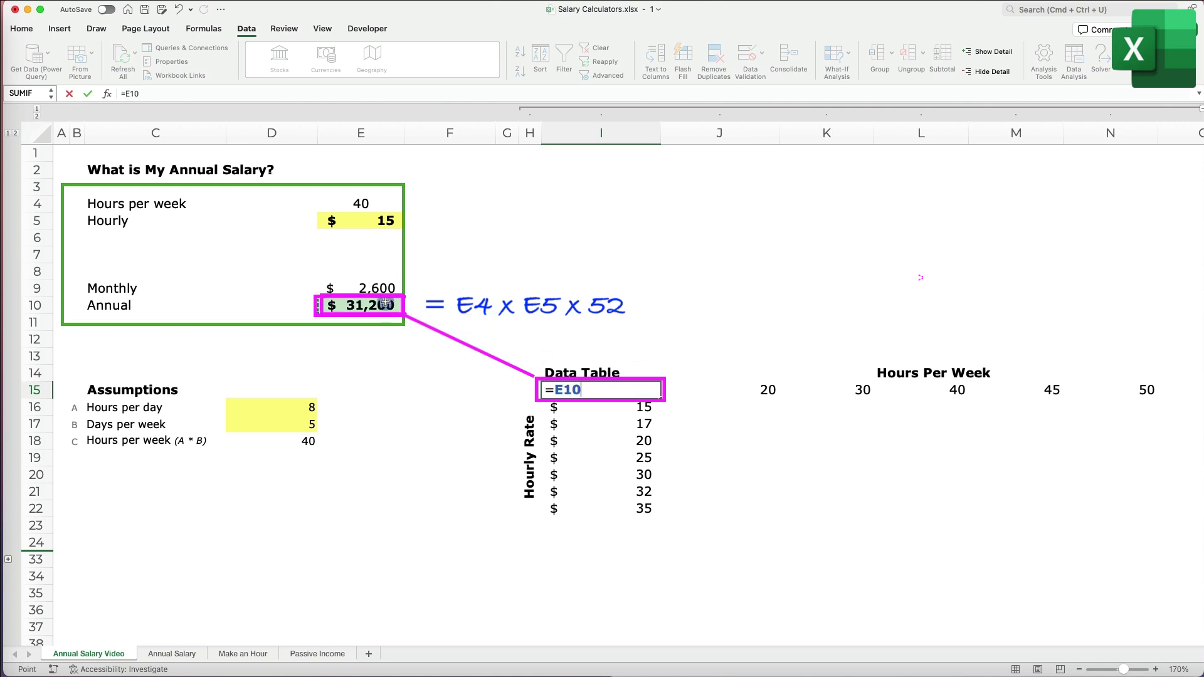
{"action": "key", "text": "Return"}
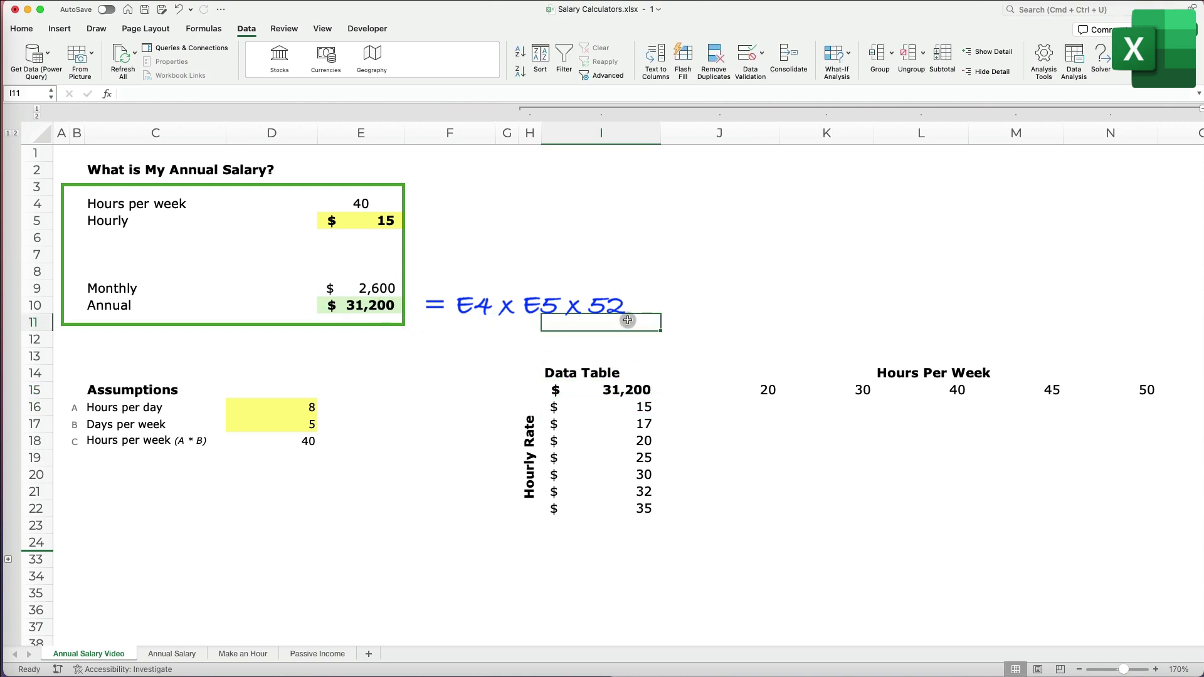
{"action": "mouse_move", "coordinate": [602, 390]}
{"action": "left_mouse_down"}
{"action": "mouse_move", "coordinate": [1084, 488]}
{"action": "mouse_move", "coordinate": [1087, 505]}
{"action": "left_mouse_up"}
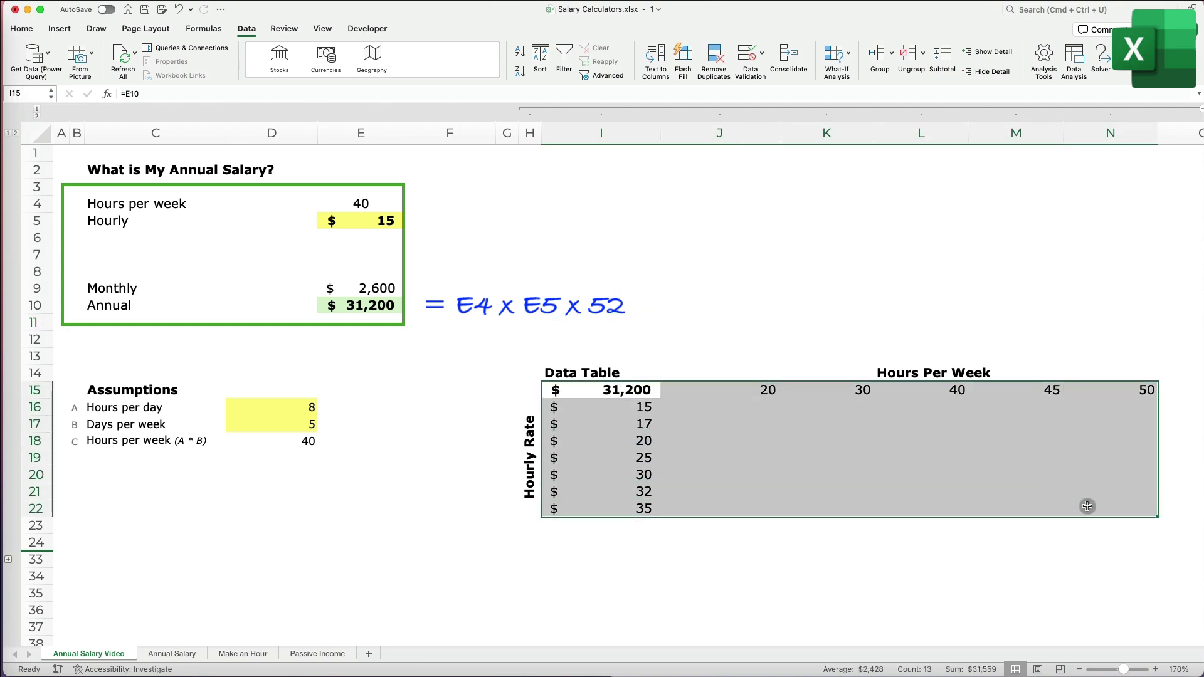
{"action": "left_click", "coordinate": [837, 61]}
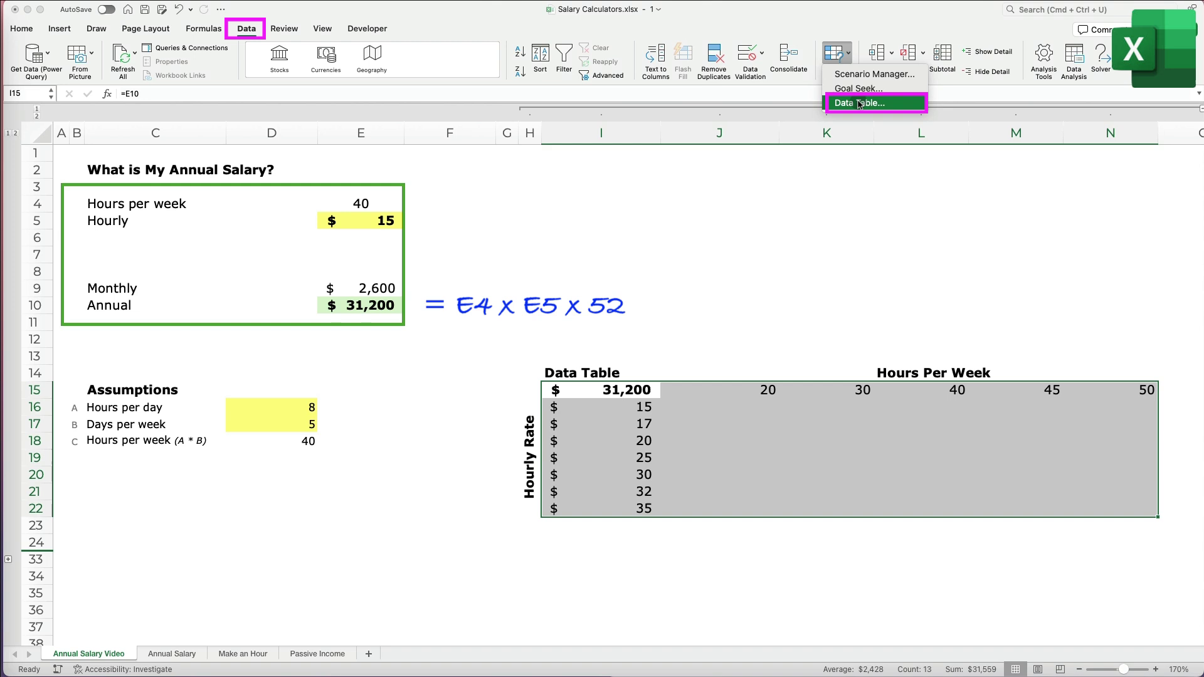
- Create the data table with hours per week E4 as row input and hourly rate E5 as column input
{"action": "left_click", "coordinate": [860, 103]}
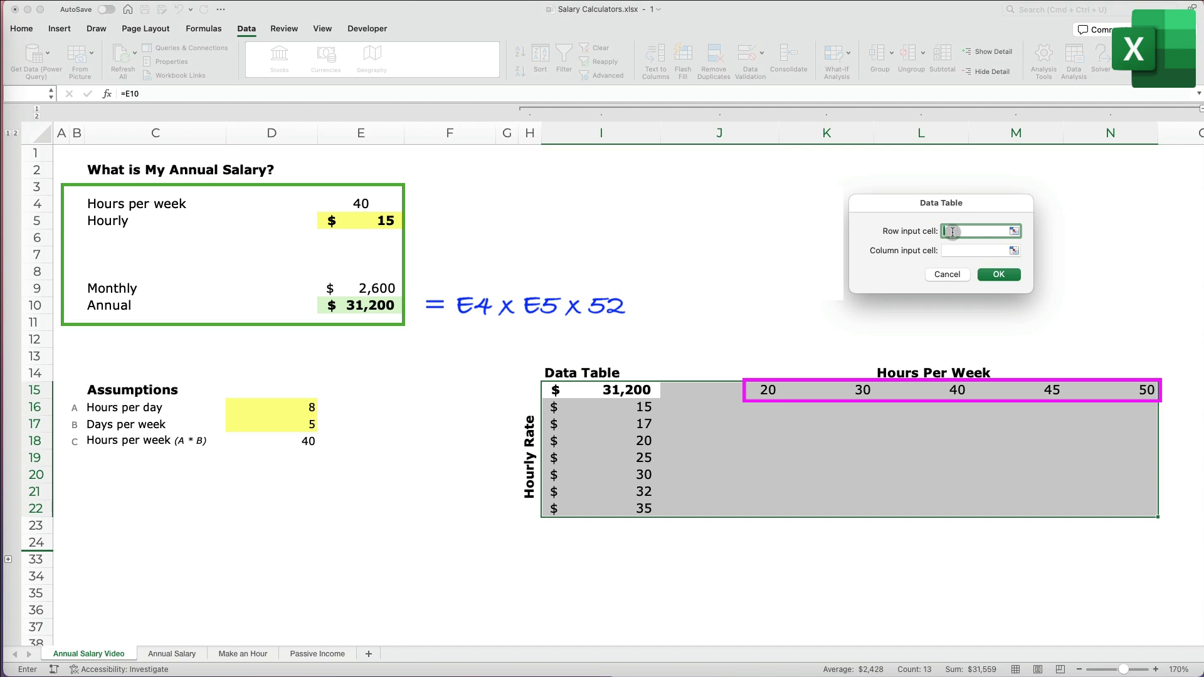
{"action": "left_click", "coordinate": [356, 203]}
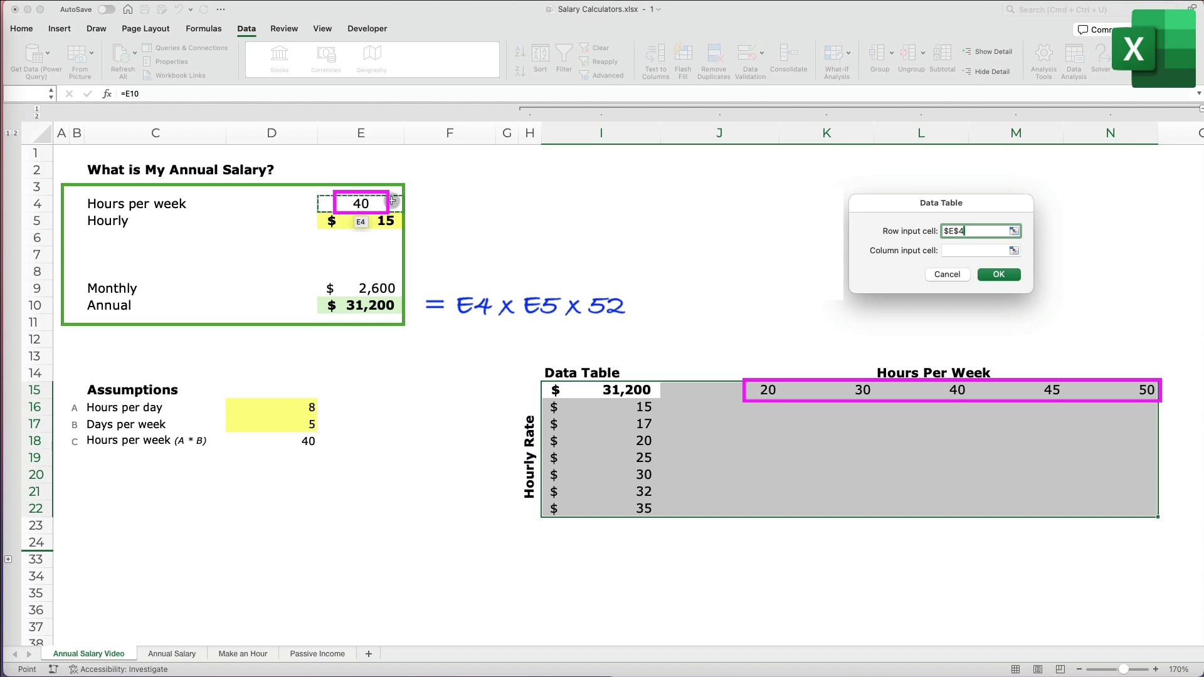
{"action": "left_click", "coordinate": [969, 250]}
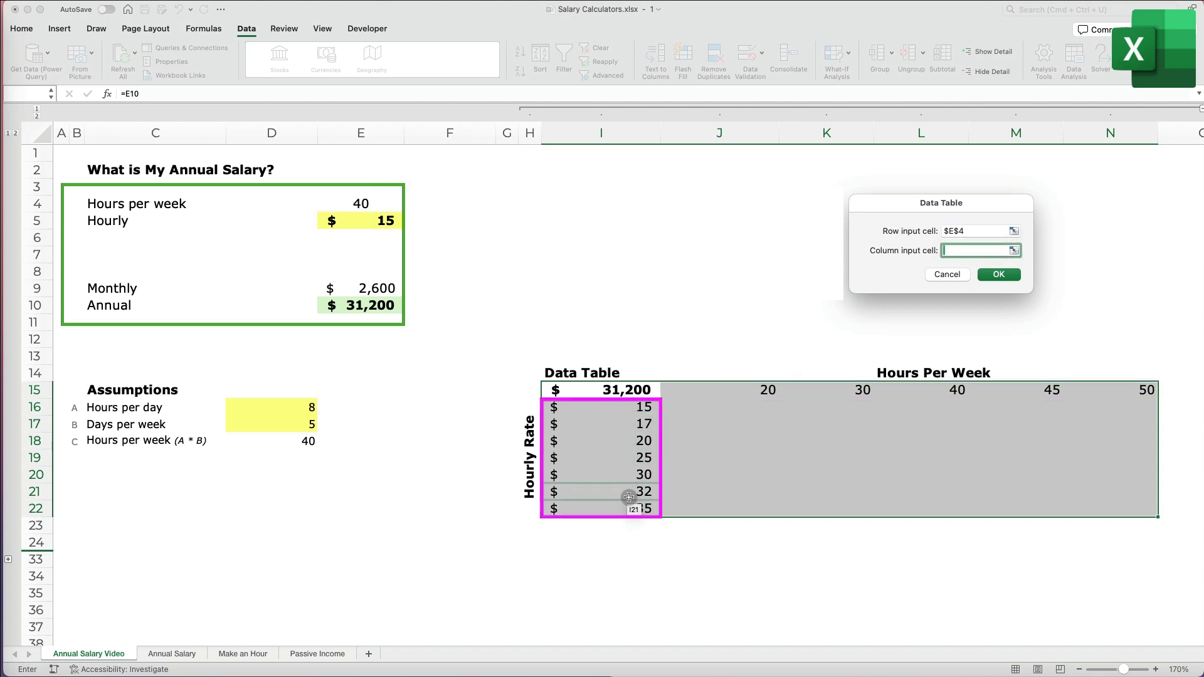
{"action": "left_click", "coordinate": [379, 221]}
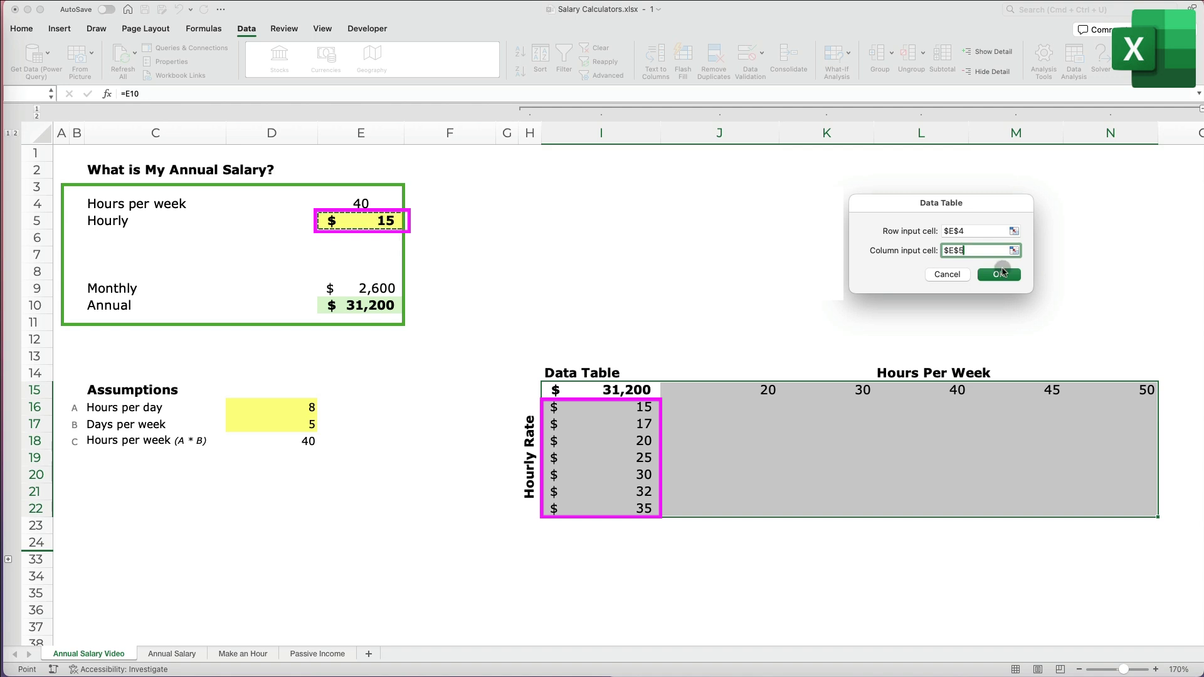
{"action": "left_click", "coordinate": [999, 274]}
{"action": "left_click", "coordinate": [1089, 570]}
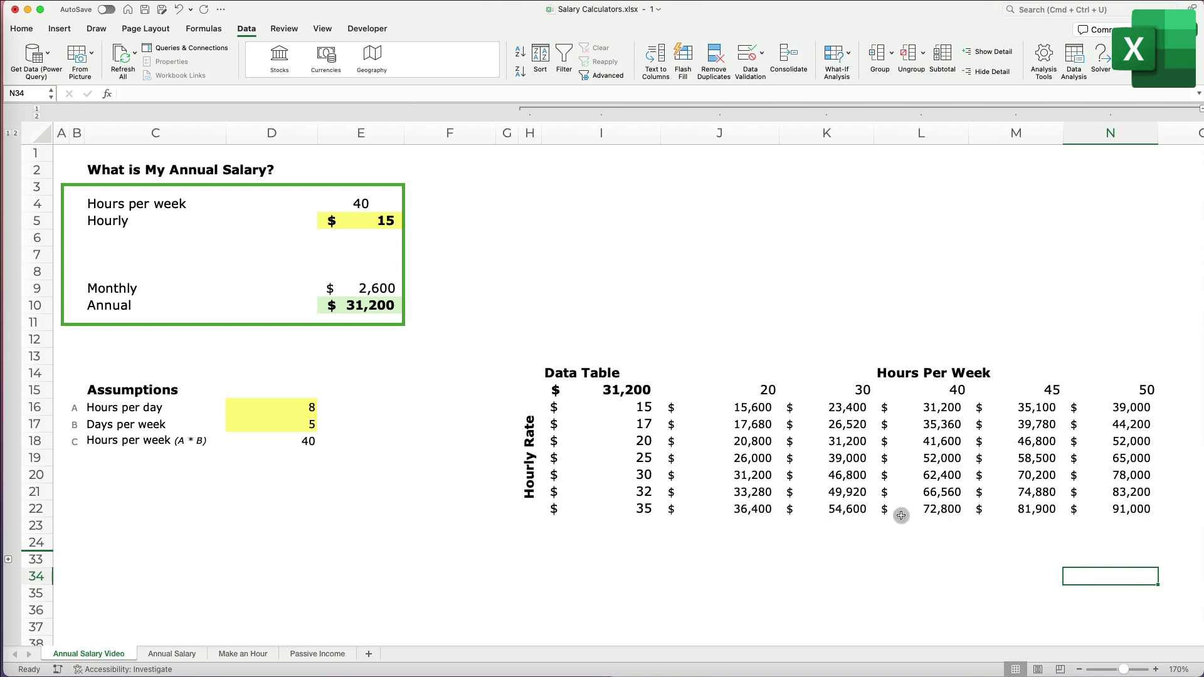
- Check the 40-hour salary figures, then change the J15 hours heading from 20 to 60
{"action": "left_click", "coordinate": [956, 389]}
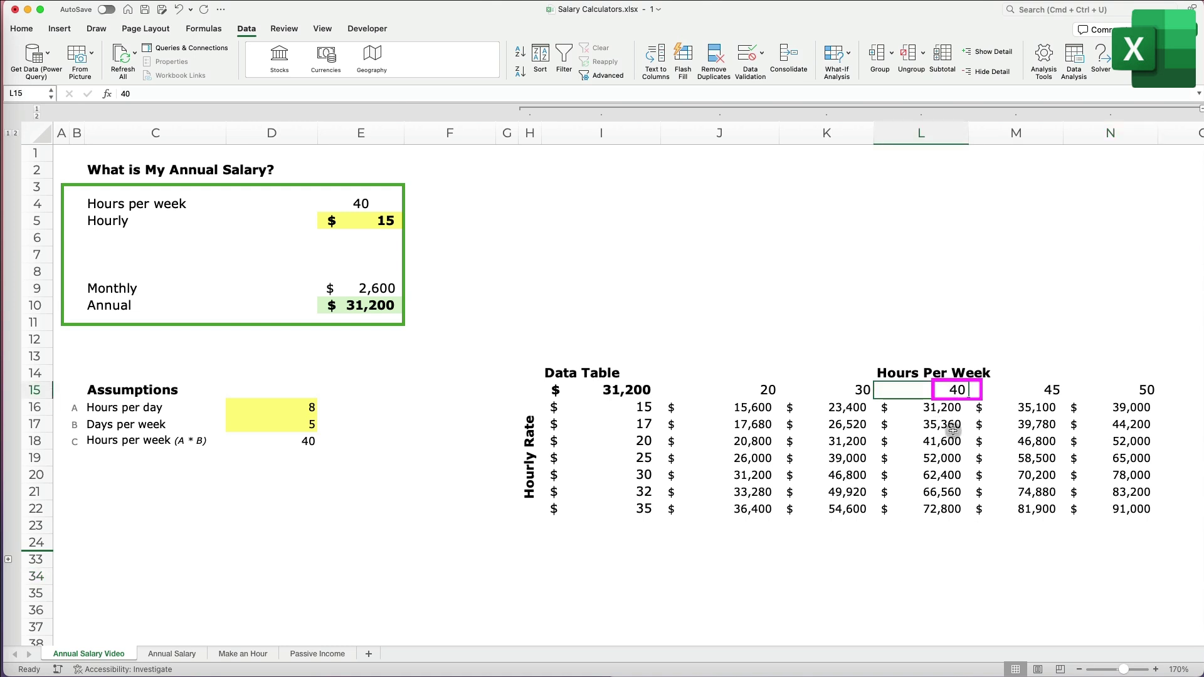
{"action": "left_click", "coordinate": [950, 473]}
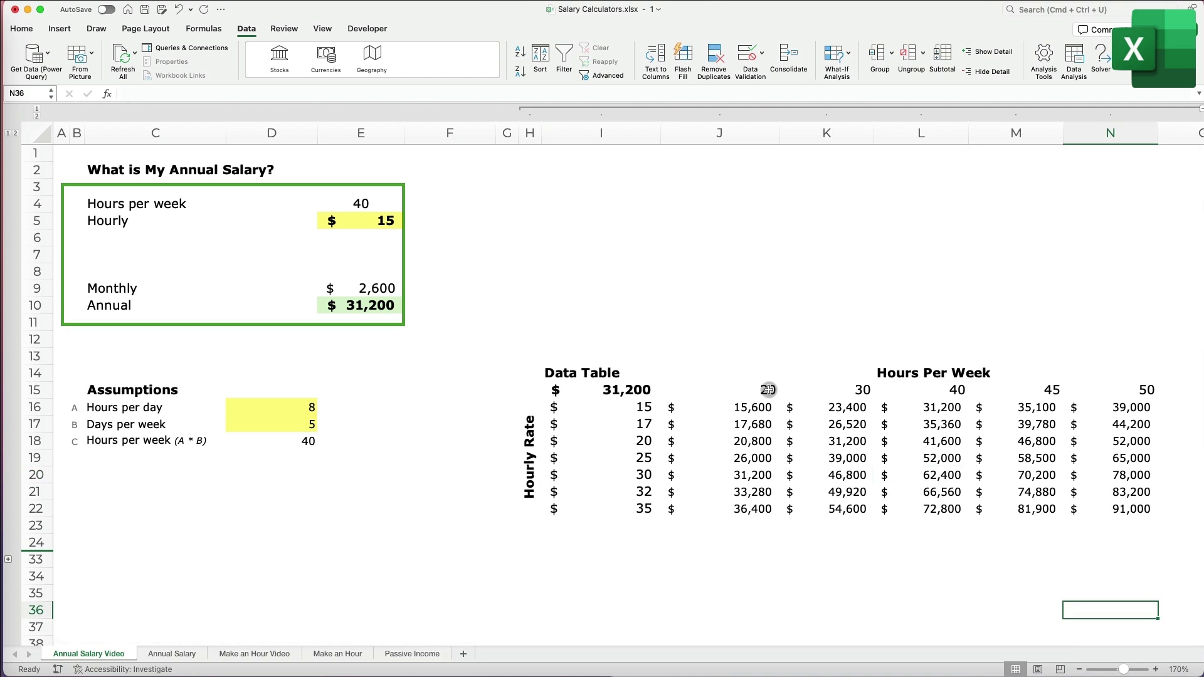
{"action": "left_click", "coordinate": [767, 390]}
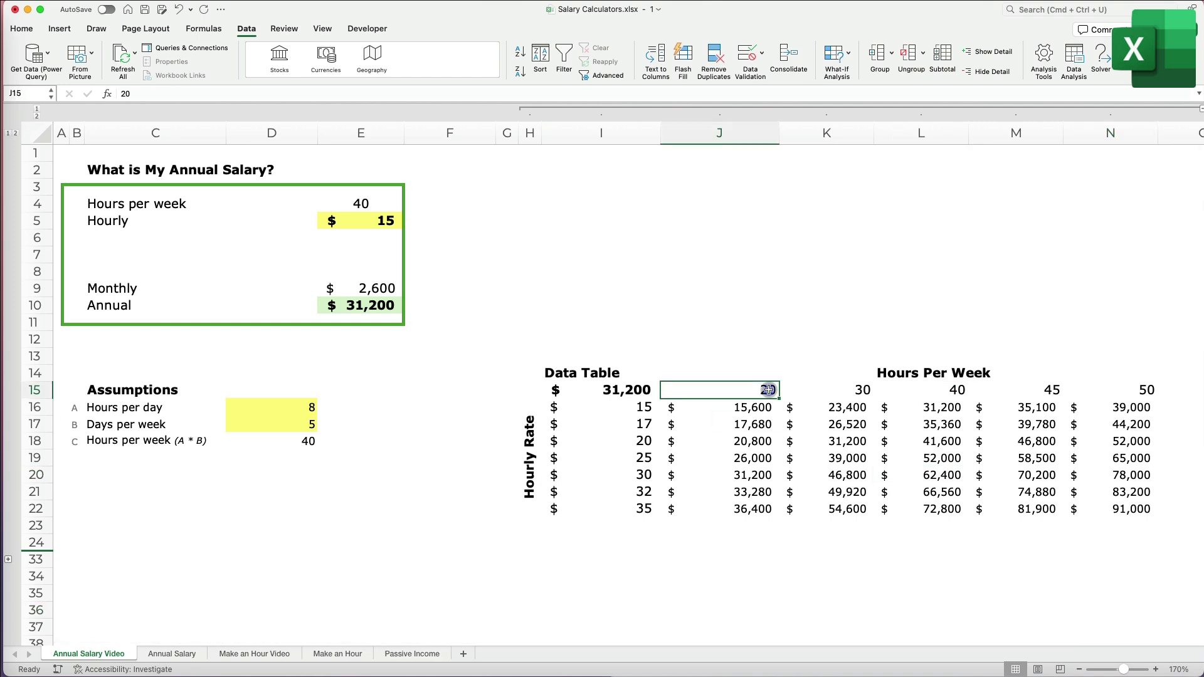
{"action": "type", "text": "60"}
{"action": "key", "text": "Return"}
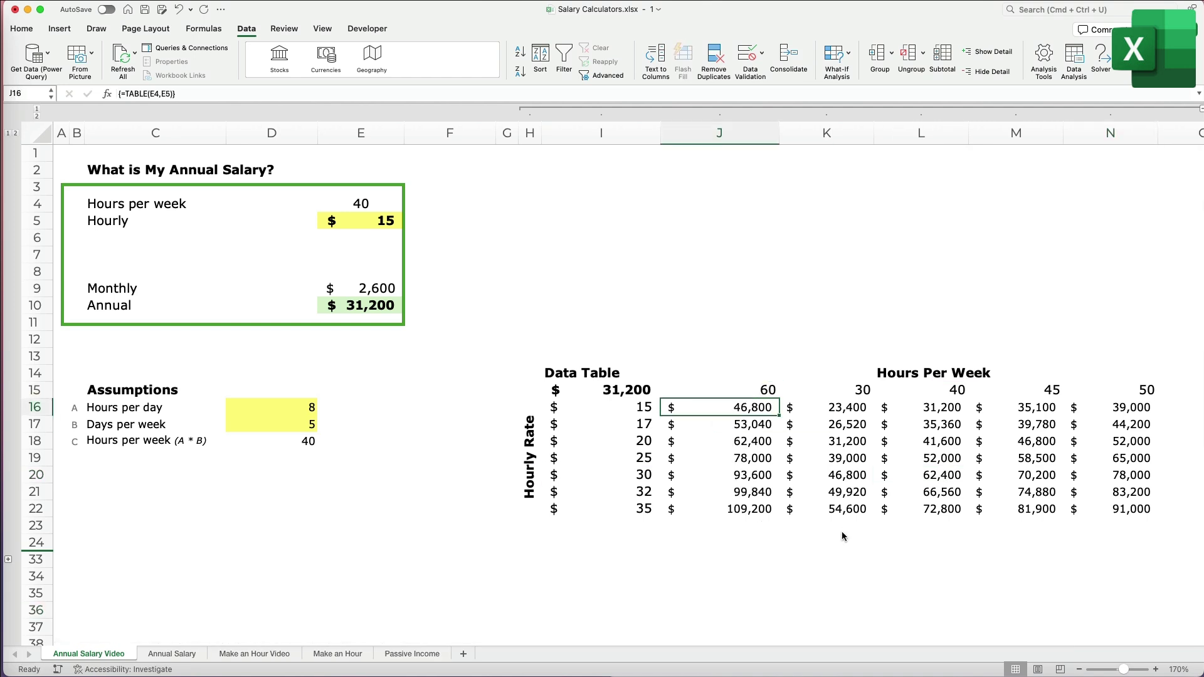
- Set the I16 rate to 40, then link hourly-sheet corner I14 to =E9 and select I14:M22
{"action": "left_click", "coordinate": [640, 408]}
{"action": "type", "text": "40"}
{"action": "key", "text": "Return"}
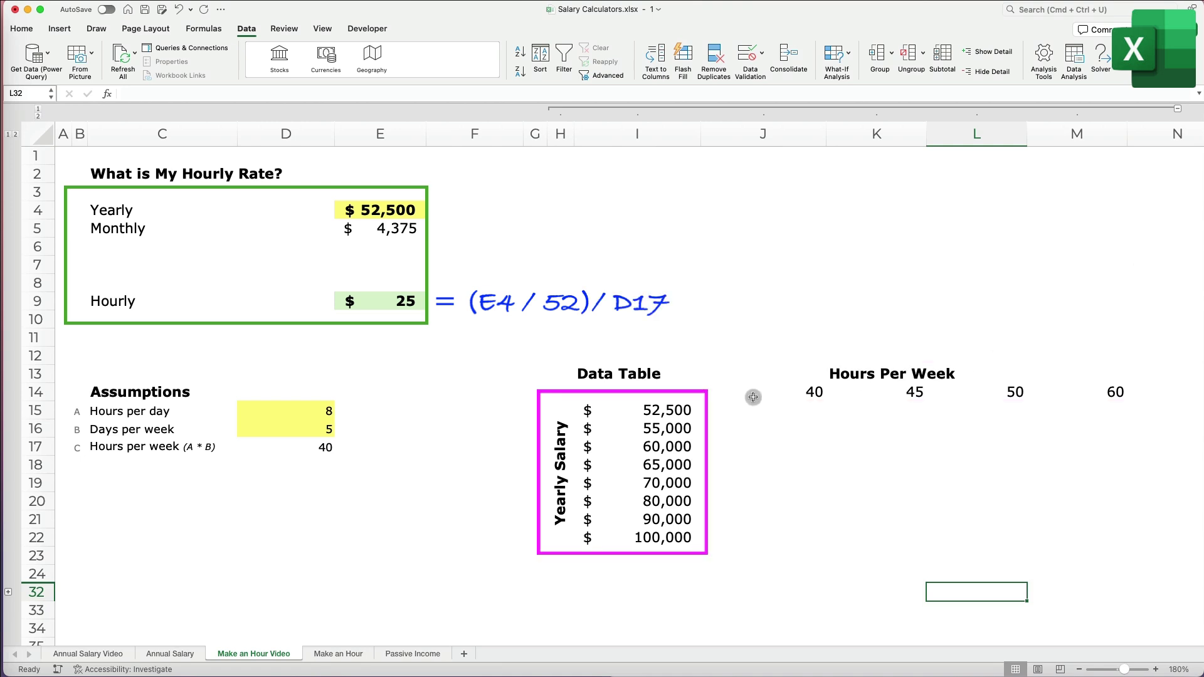
{"action": "left_click", "coordinate": [674, 390]}
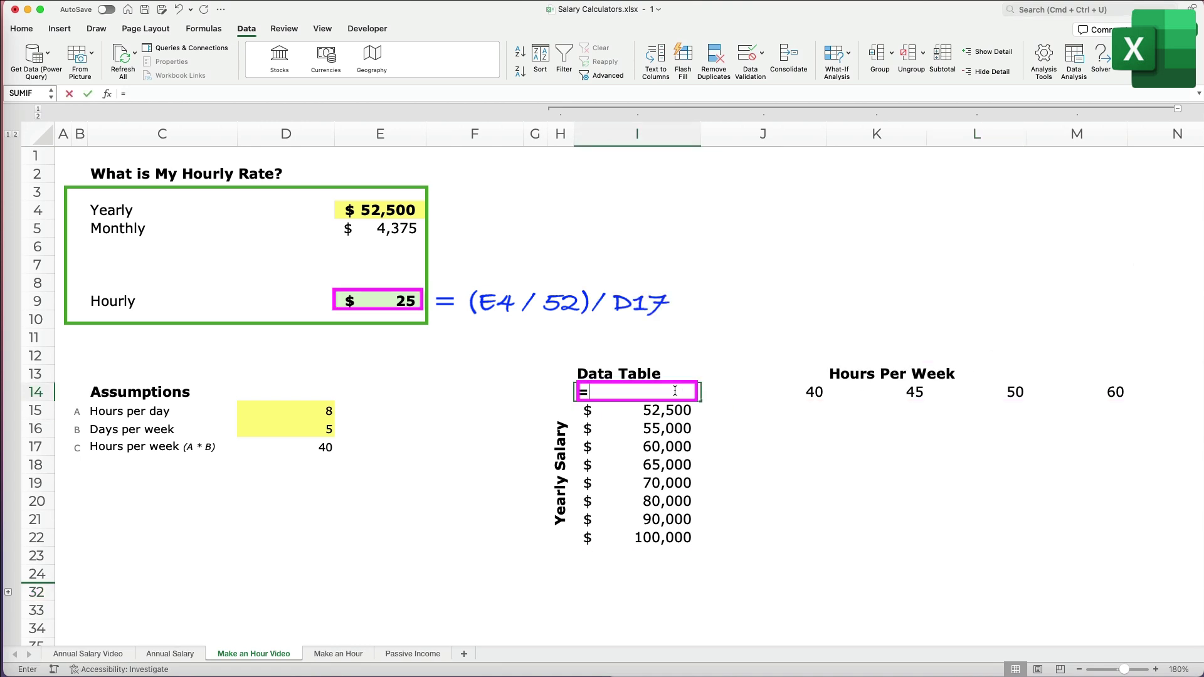
{"action": "type", "text": "="}
{"action": "left_click", "coordinate": [384, 300]}
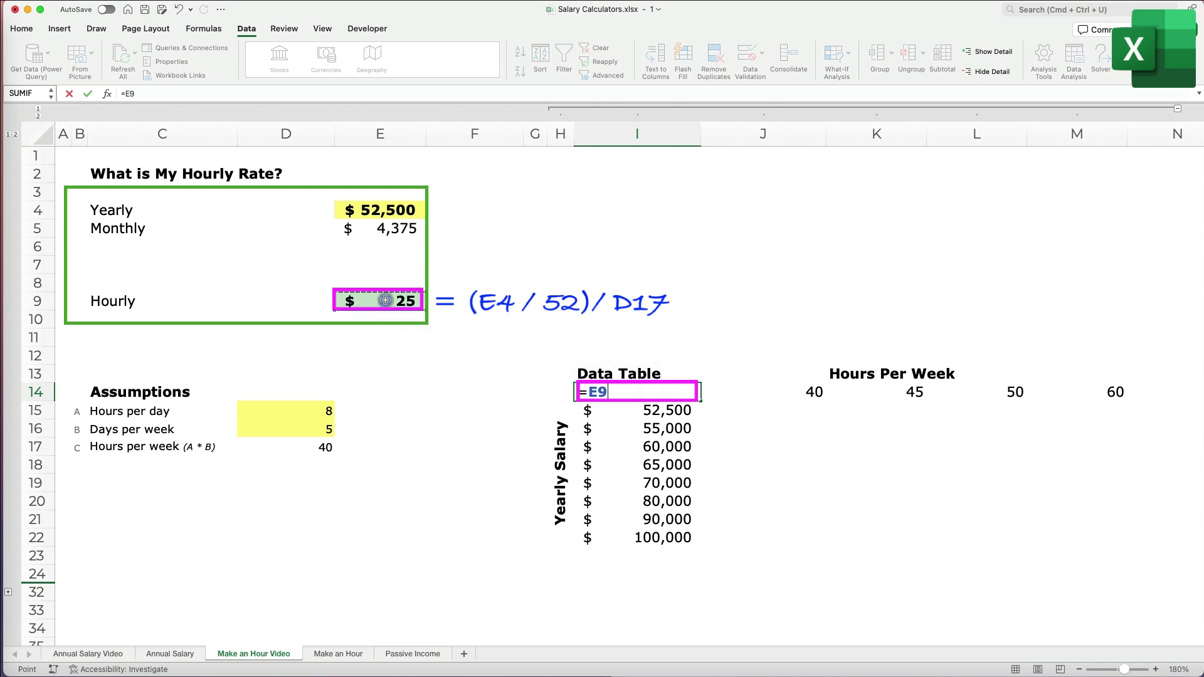
{"action": "key", "text": "Return"}
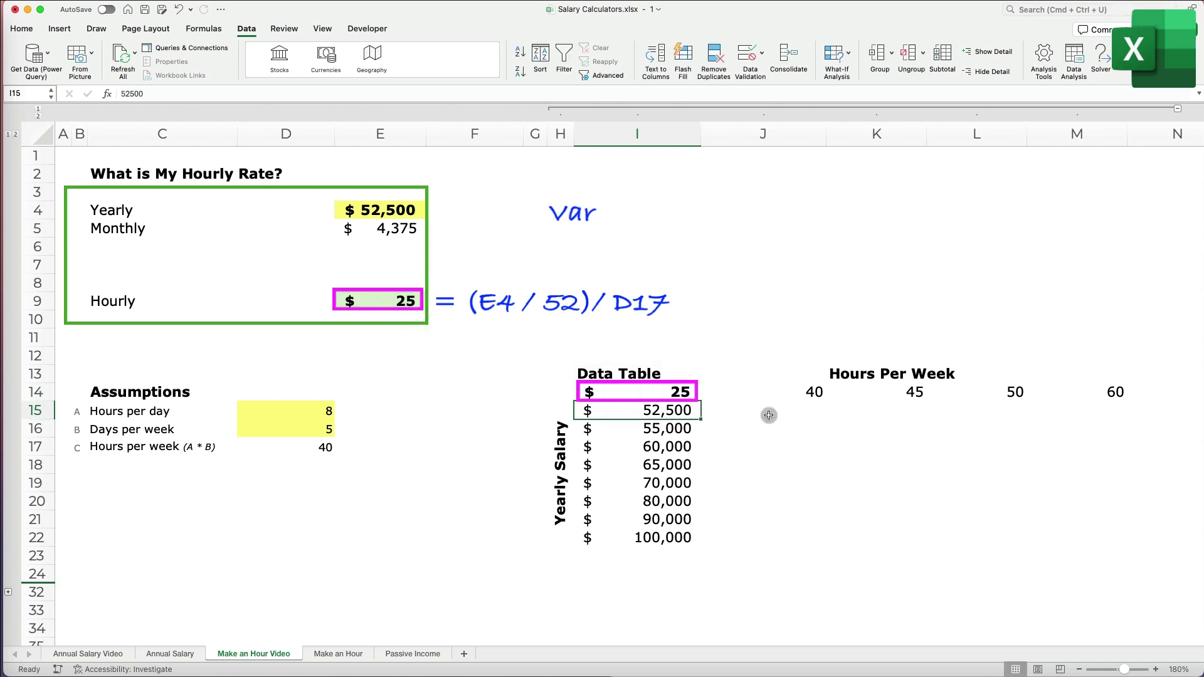
{"action": "left_click_drag", "start_coordinate": [680, 391], "coordinate": [1066, 529]}
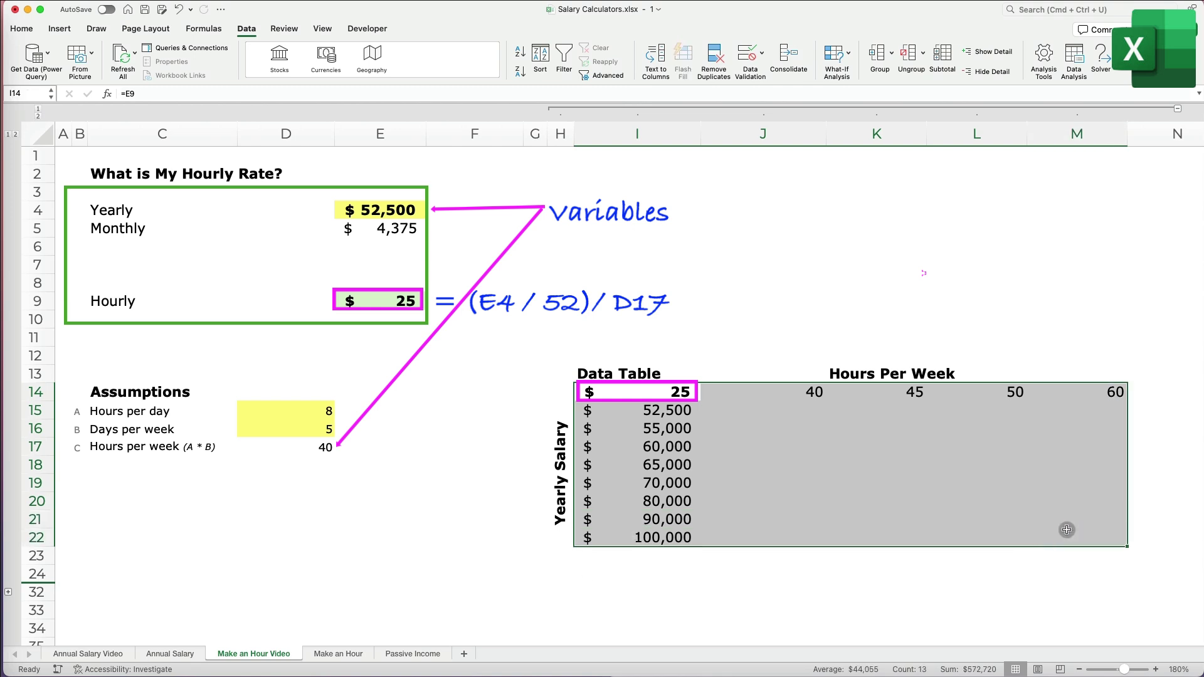
- Build the hourly-rate data table with row input D17 (hours per week) and column input E4 (yearly salary)
{"action": "left_click", "coordinate": [837, 59]}
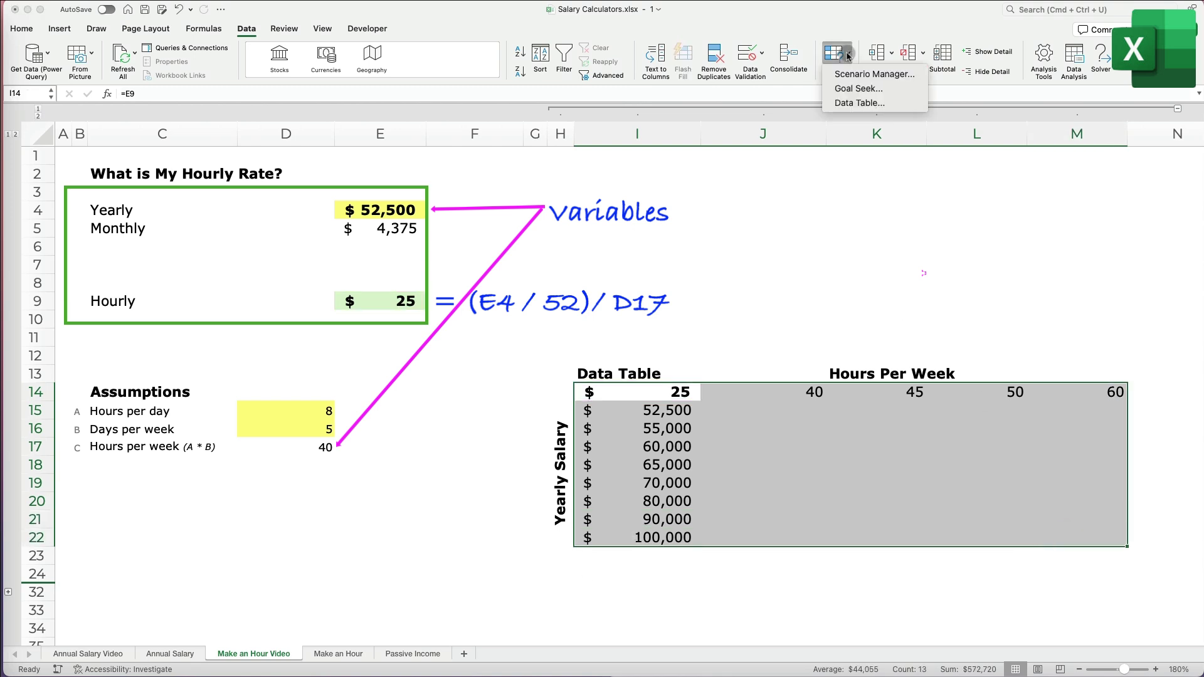
{"action": "left_click", "coordinate": [857, 103]}
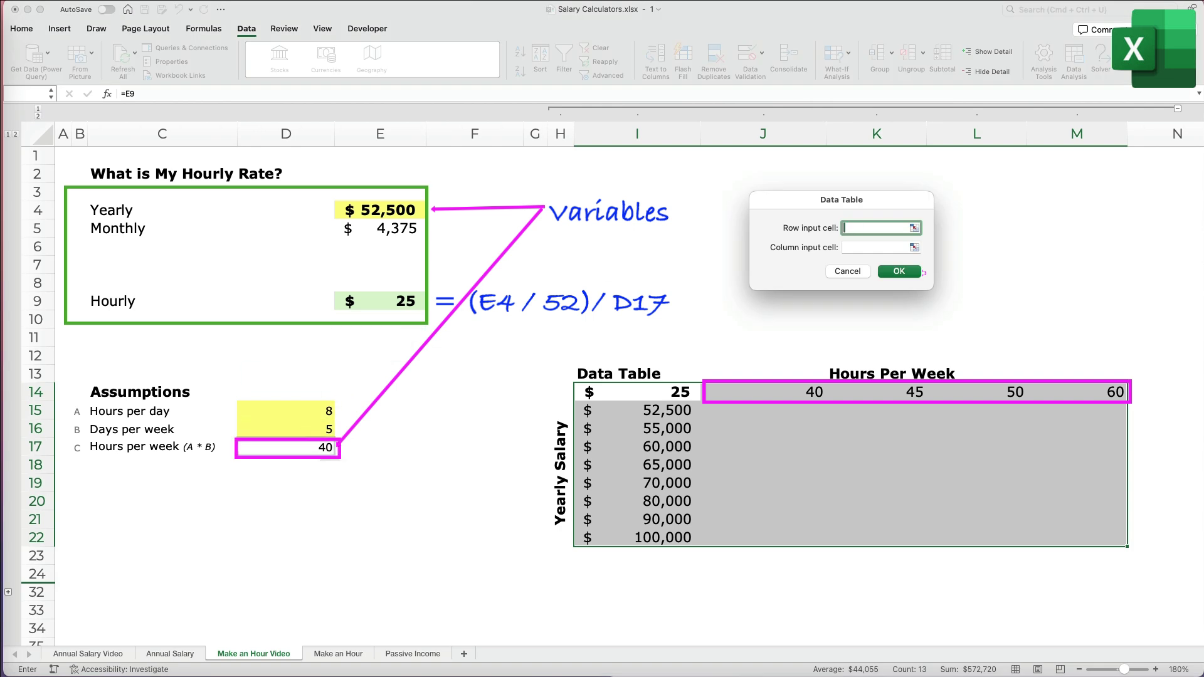
{"action": "left_click", "coordinate": [285, 447]}
{"action": "key", "text": "Tab"}
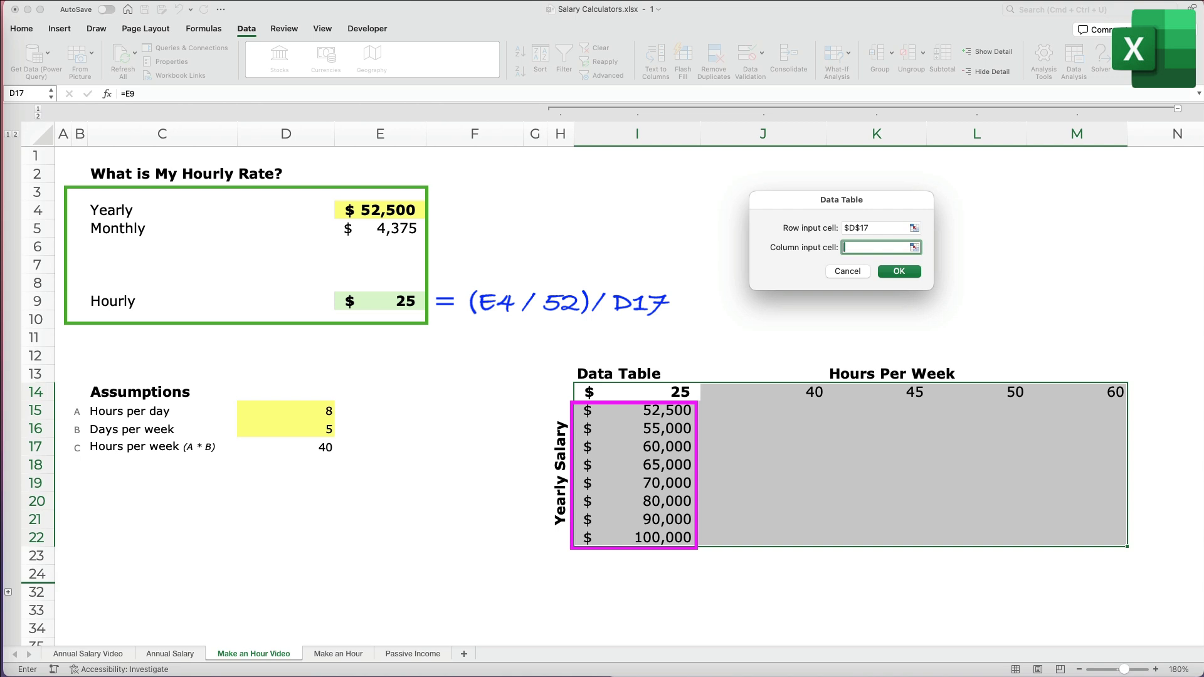
{"action": "left_click", "coordinate": [379, 210]}
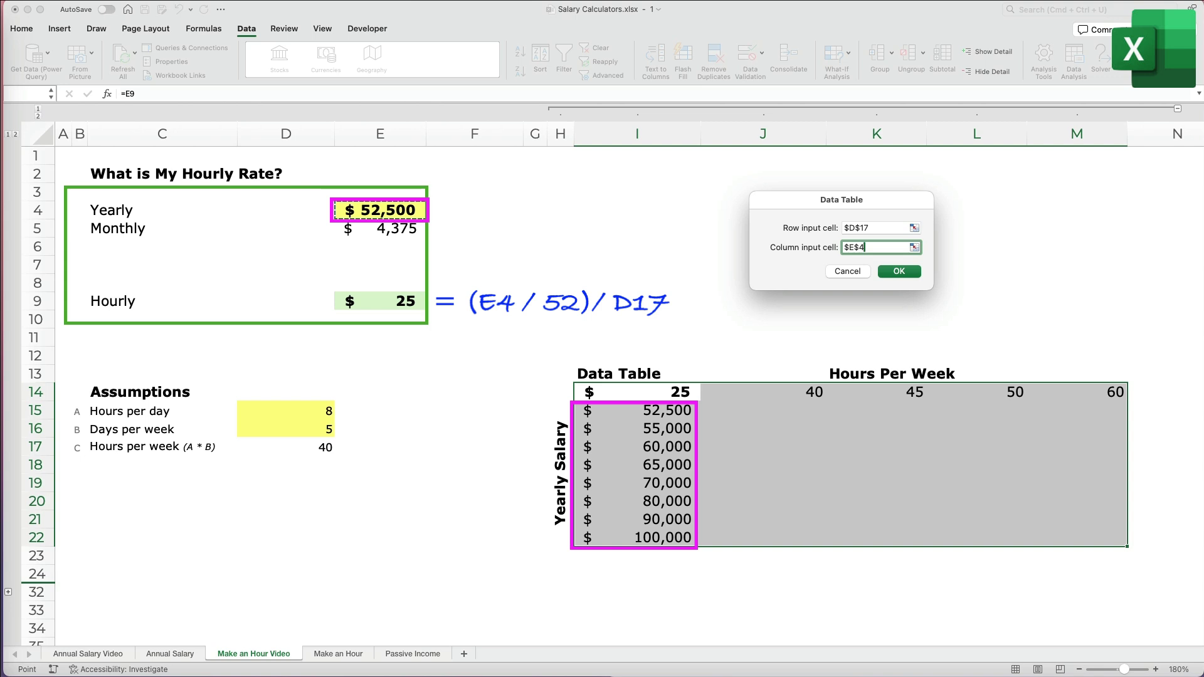
{"action": "left_click", "coordinate": [900, 271]}
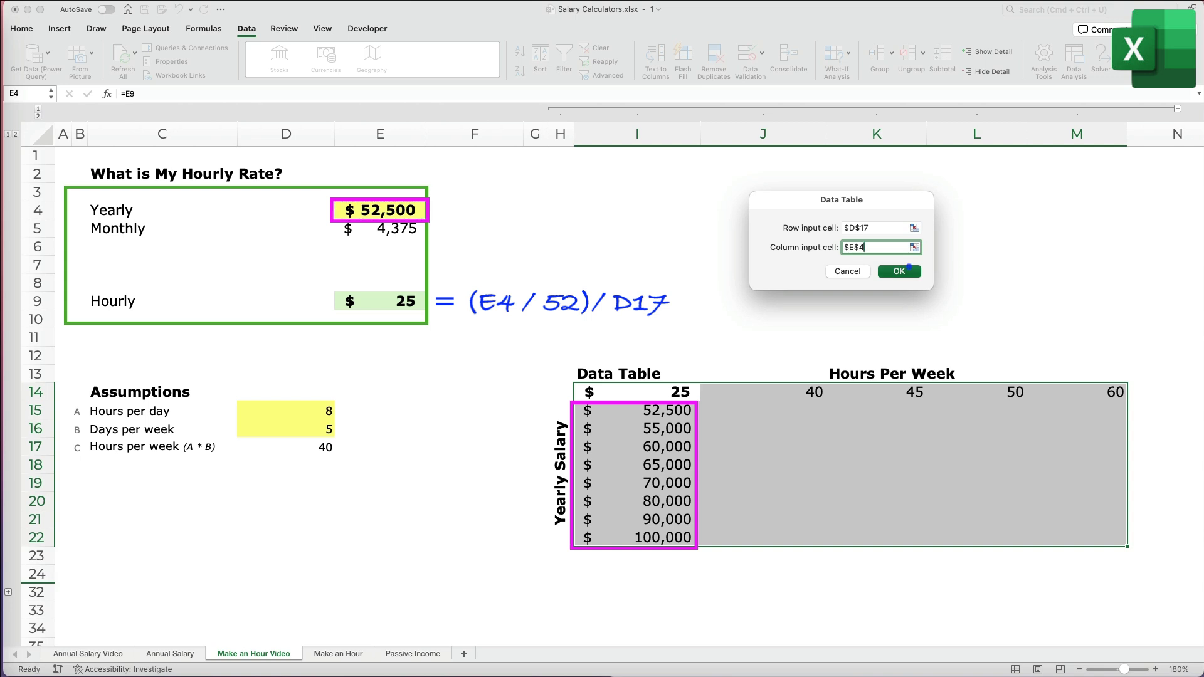
{"action": "left_click", "coordinate": [940, 265]}
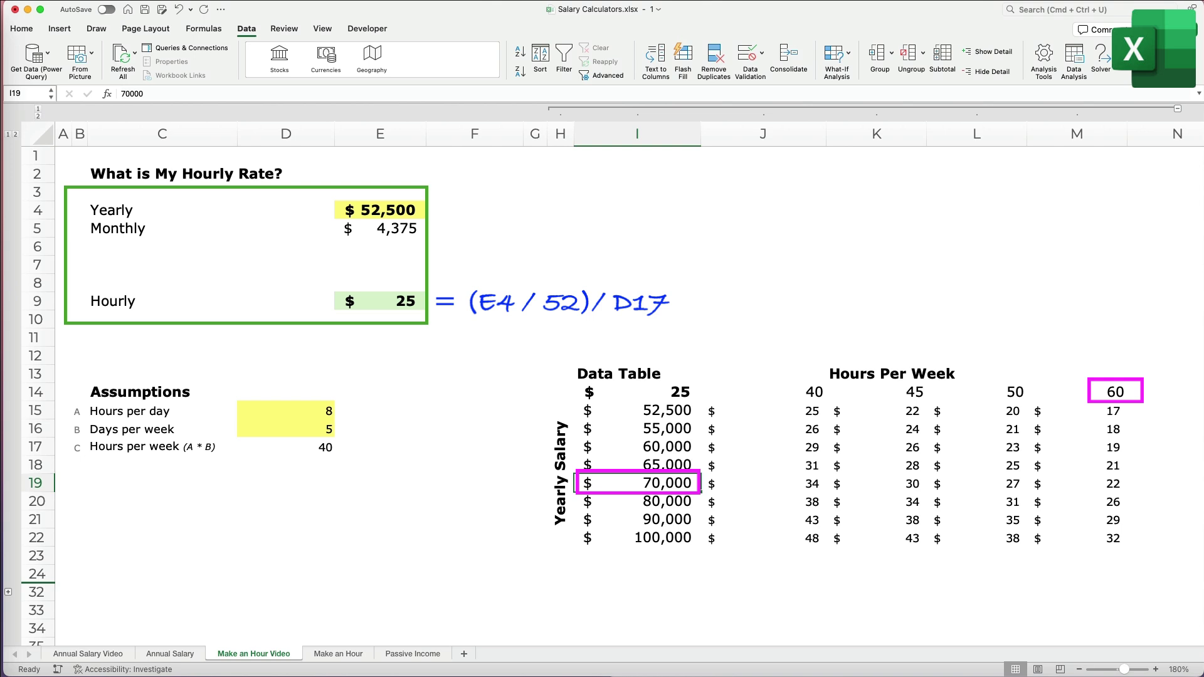
{"action": "left_click", "coordinate": [1083, 484]}
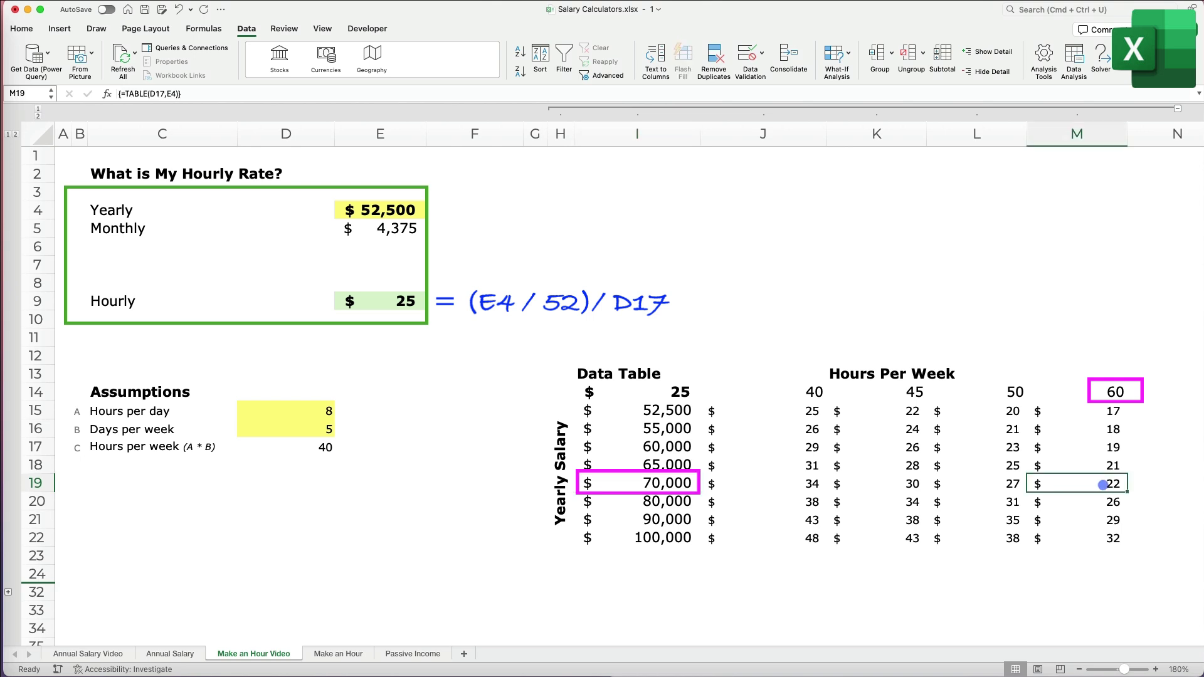